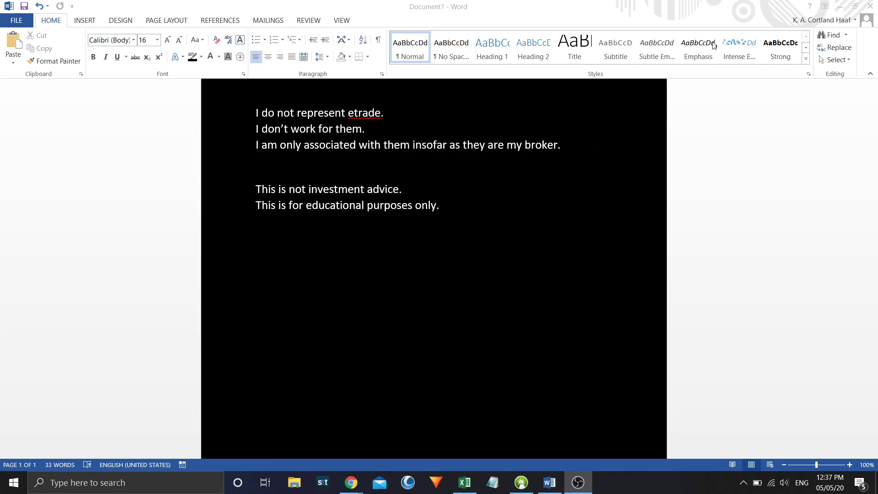
- Minimize the disclaimer and the E*TRADE accounts page to reveal the Power E*TRADE CLSK chart
click(841, 7)
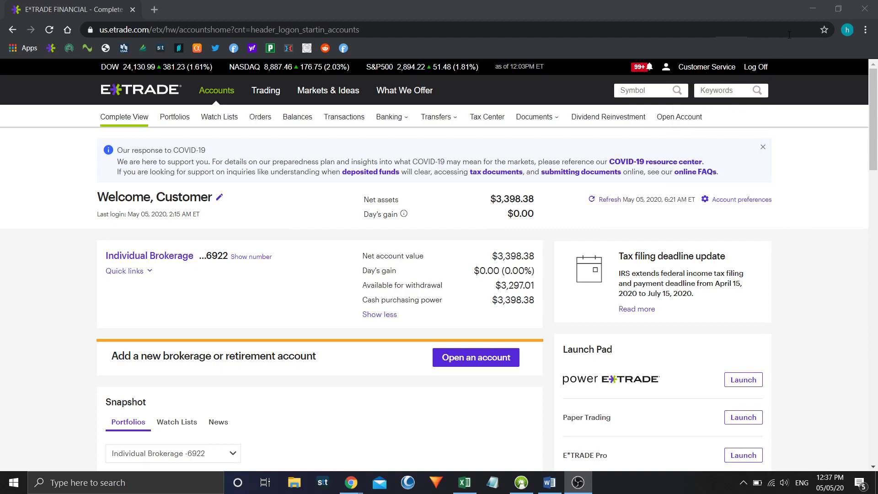
click(813, 11)
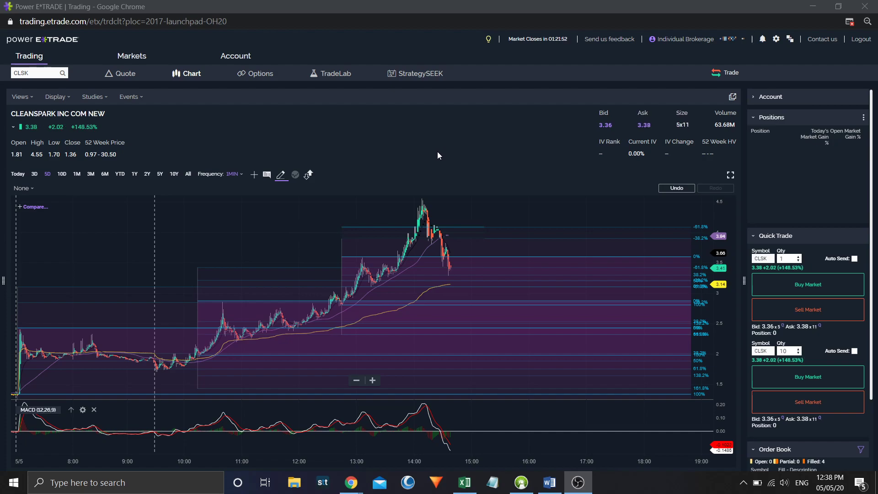
- Chart GNPX (Genprex) and open a buy order ticket for it
click(46, 73)
text(GNPX)
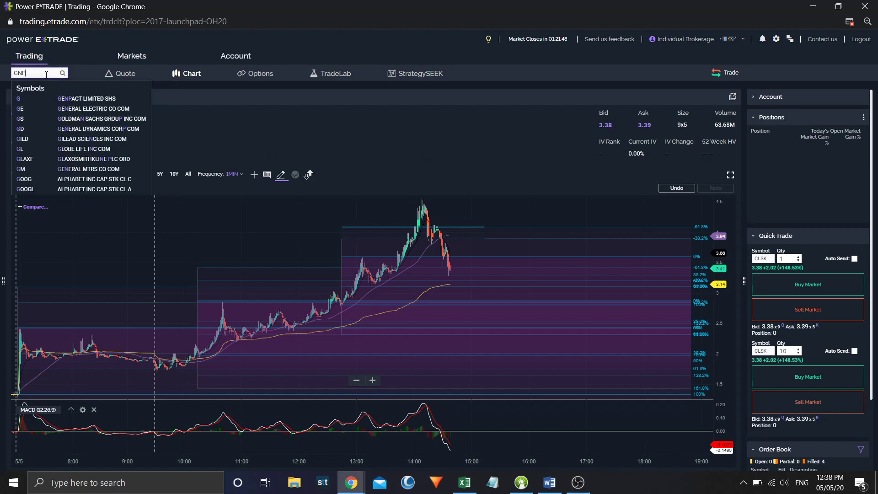
key(Return)
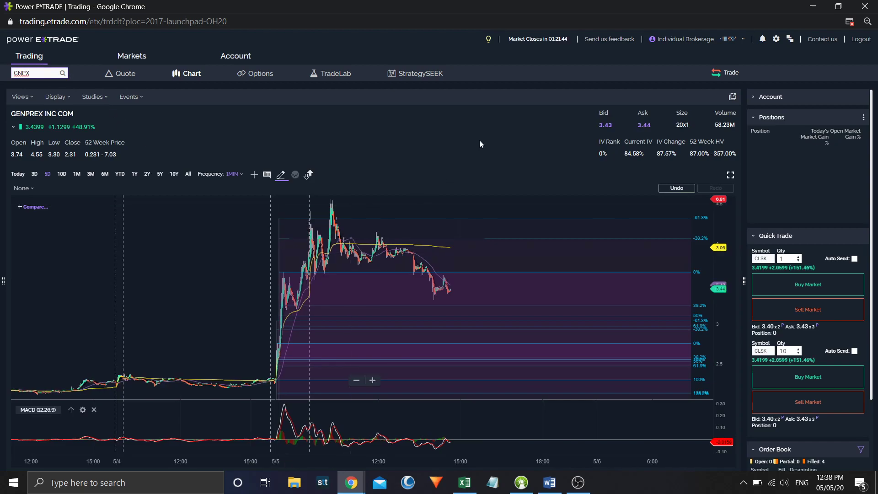
click(730, 74)
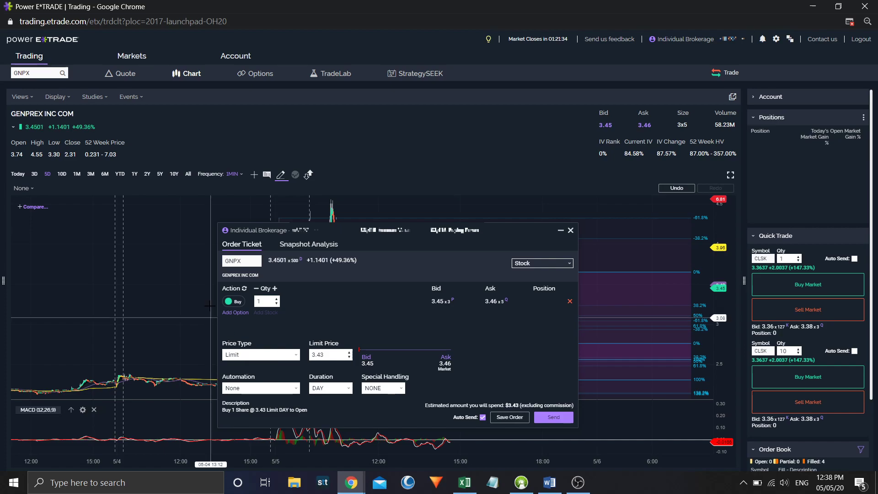
- Reselect GNPX on the ticket and set its limit price to the $3.46 bid-ask midpoint
click(247, 261)
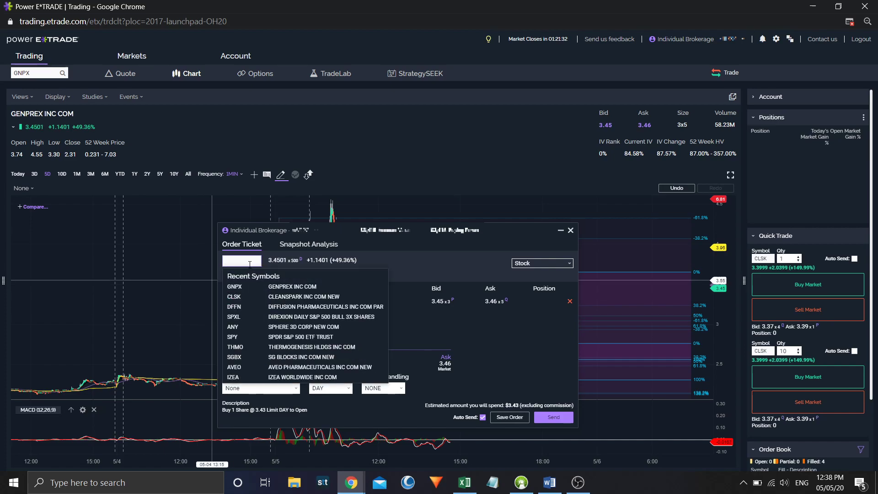
click(234, 286)
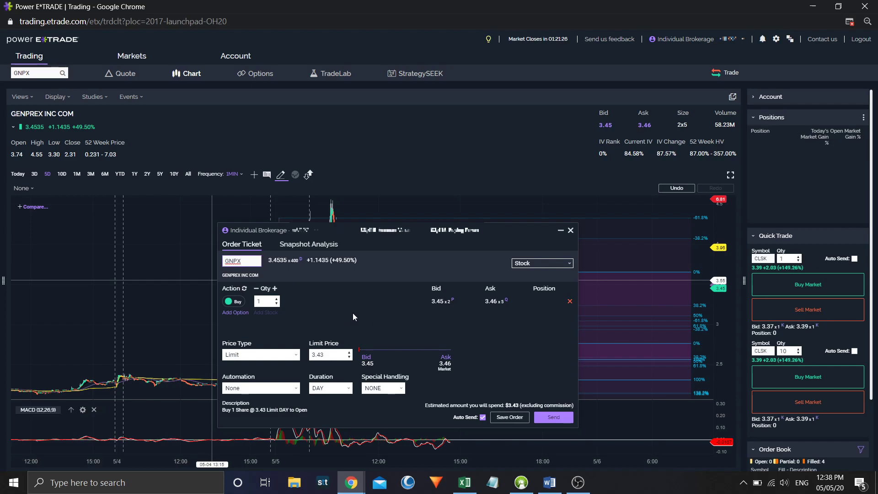
click(237, 302)
click(236, 301)
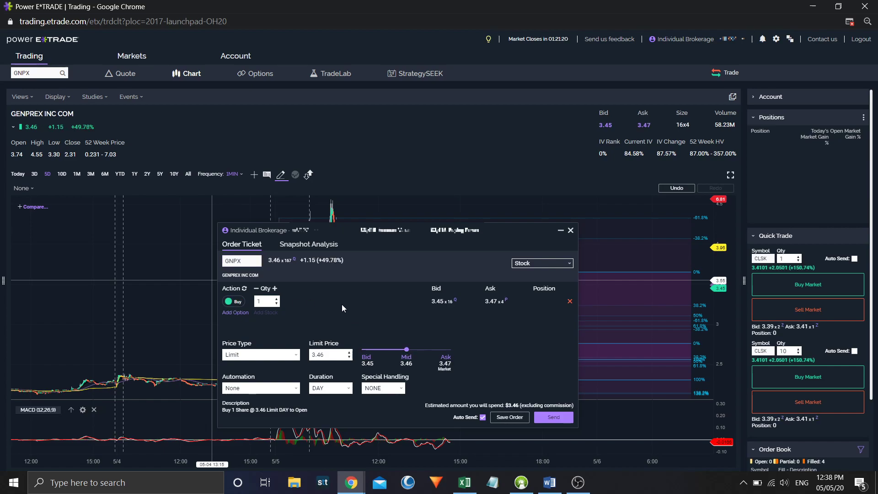
click(267, 301)
key(BackSpace)
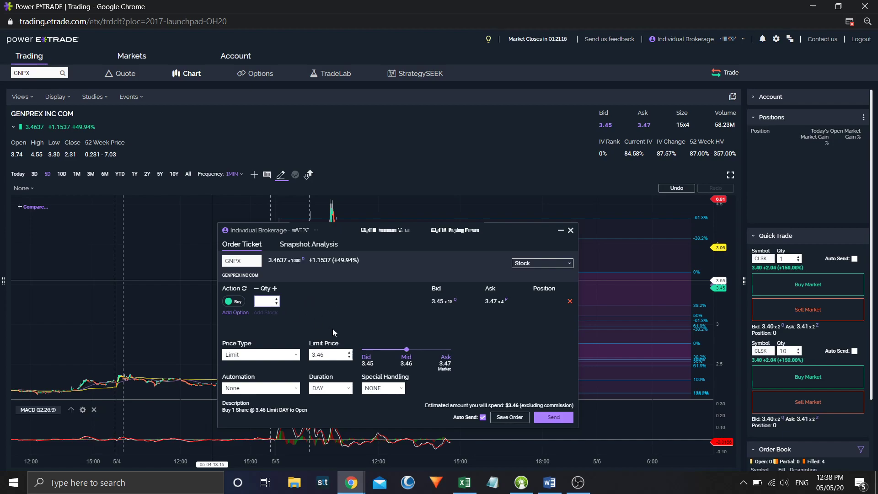
text(10)
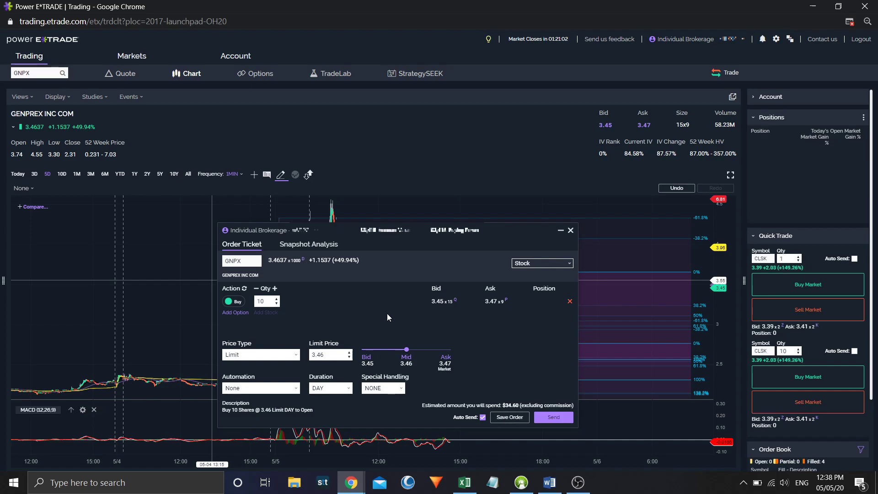
click(268, 300)
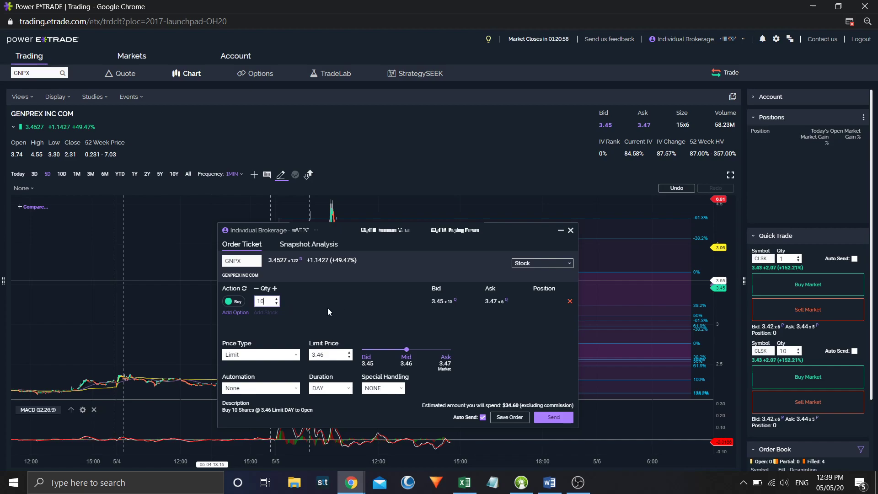
key(BackSpace)
text(1)
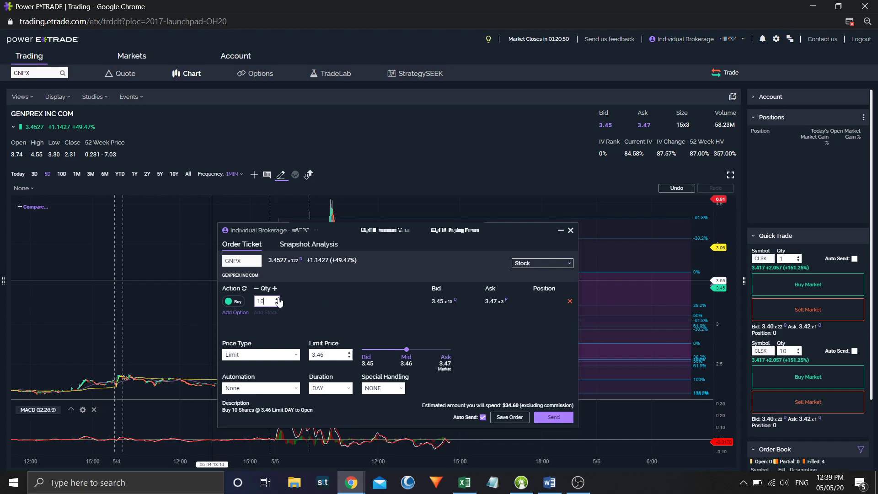
key(BackSpace)
text(6)
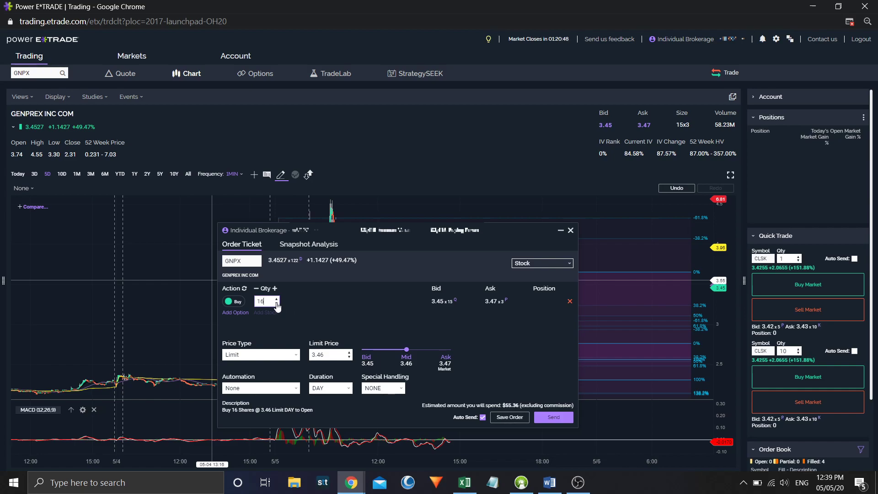
key(Down)
key(Down)
key(Down)
key(Down)
key(Down)
key(Down)
key(BackSpace)
key(BackSpace)
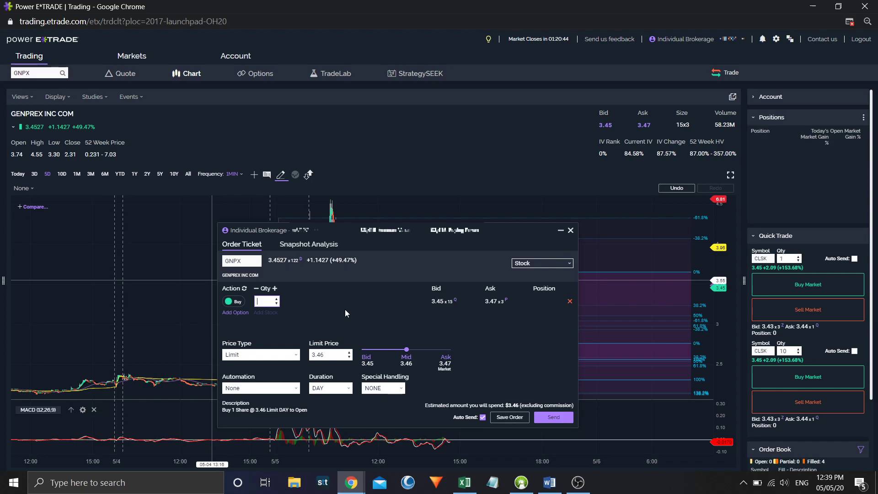
text(69)
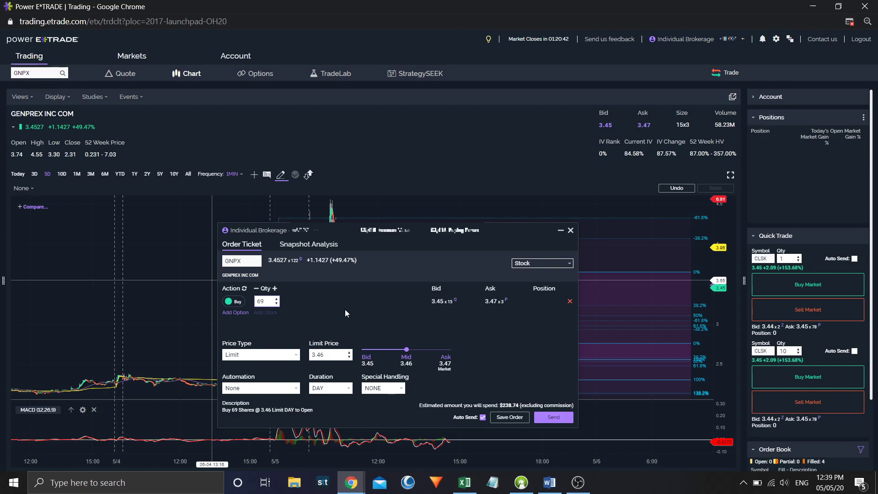
key(BackSpace)
key(BackSpace)
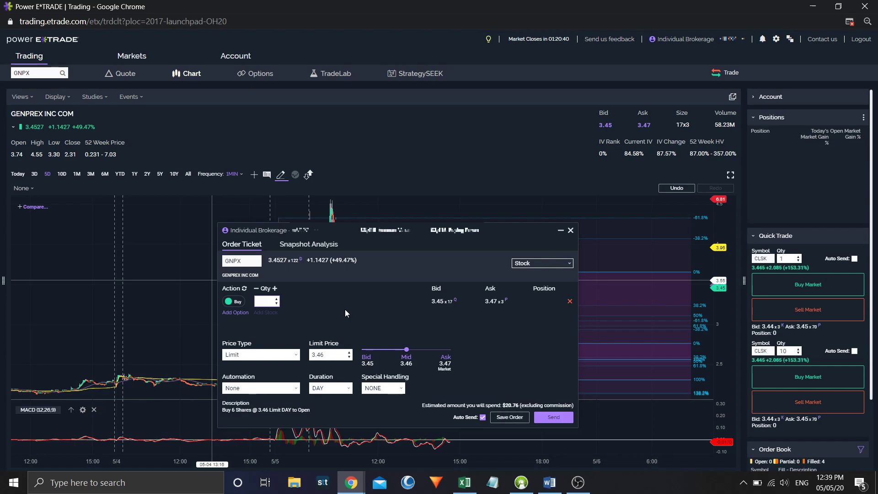
text(41)
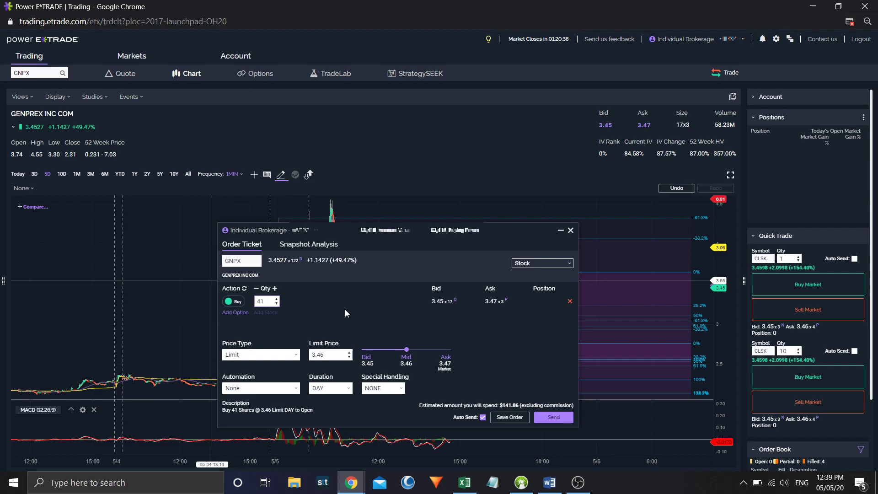
key(BackSpace)
key(BackSpace)
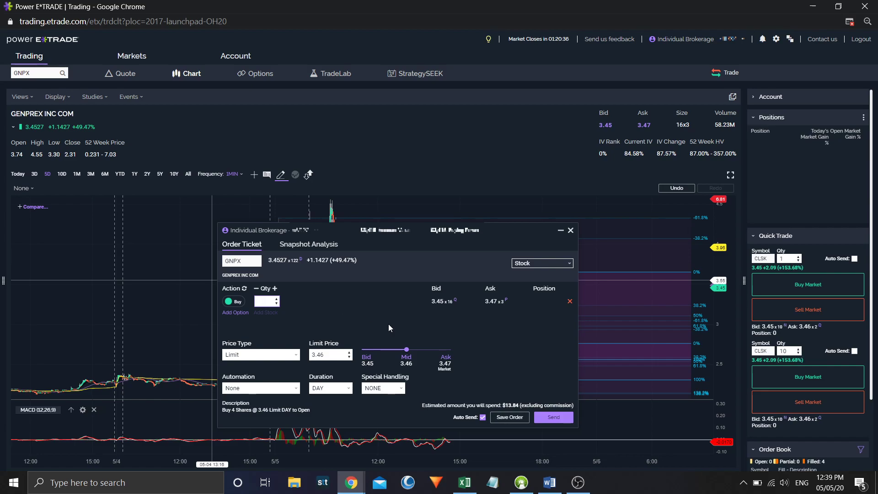
text(1)
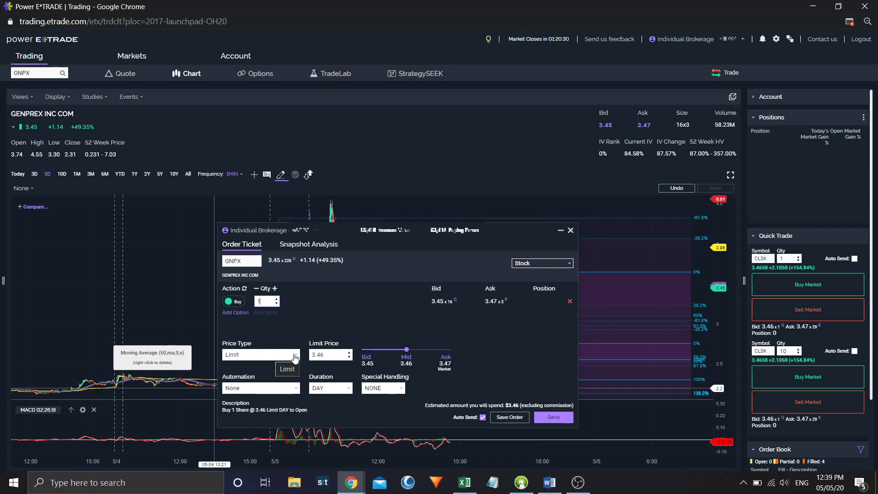
- Try the Bid, Ask and Mid price markers, then enter a 1.00 limit price
double_click(328, 357)
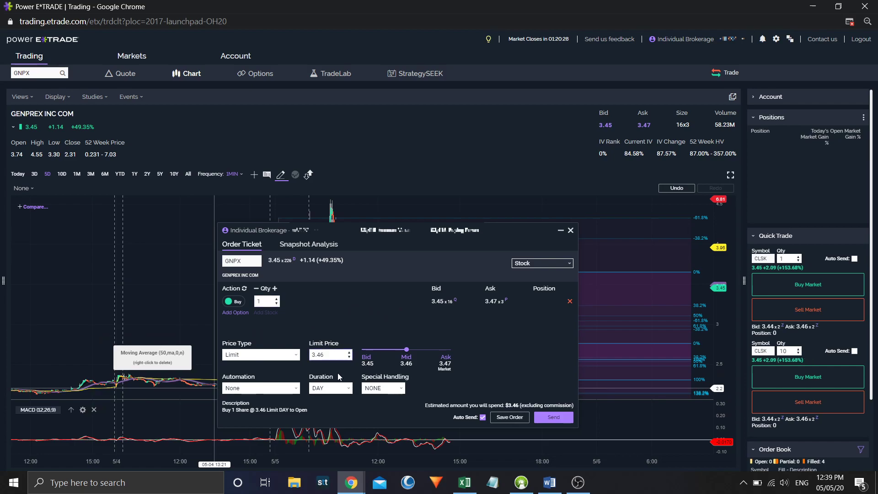
text(3)
key(BackSpace)
text(1.)
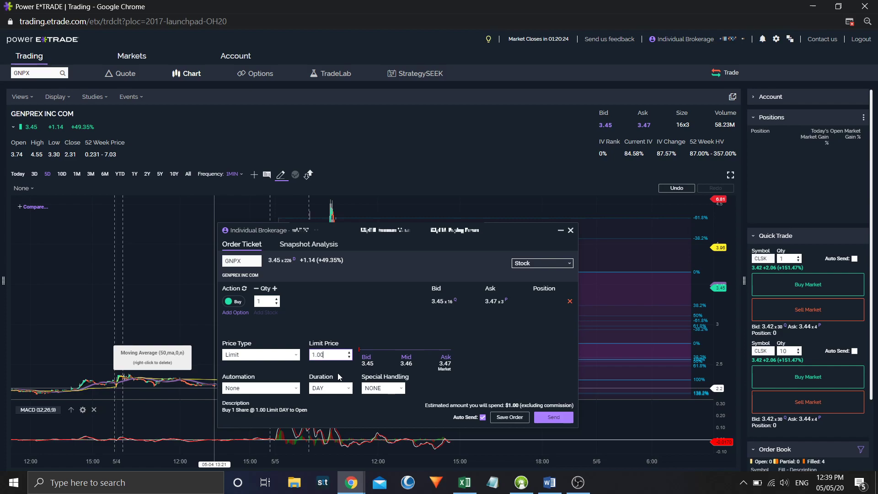
click(363, 364)
click(365, 362)
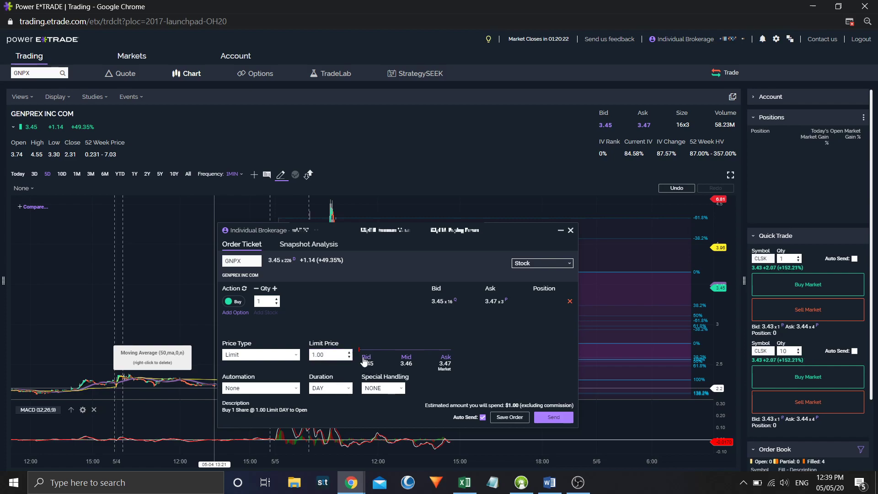
click(447, 361)
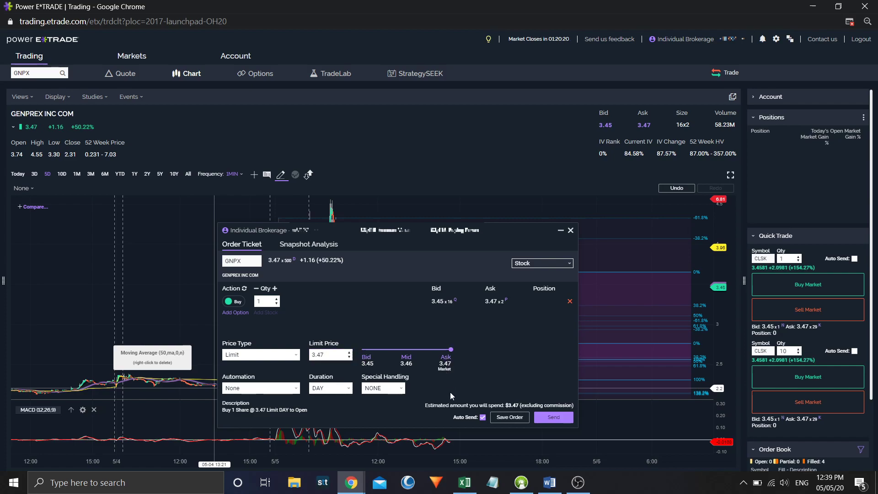
click(404, 360)
double_click(323, 356)
text(1)
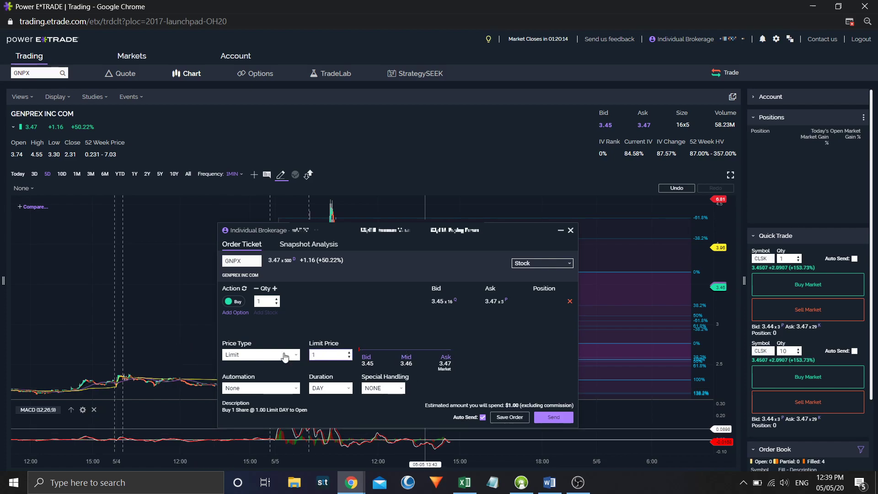
- Commit the 1.00 limit, then switch the GNPX order's price type to Market
click(282, 336)
click(297, 359)
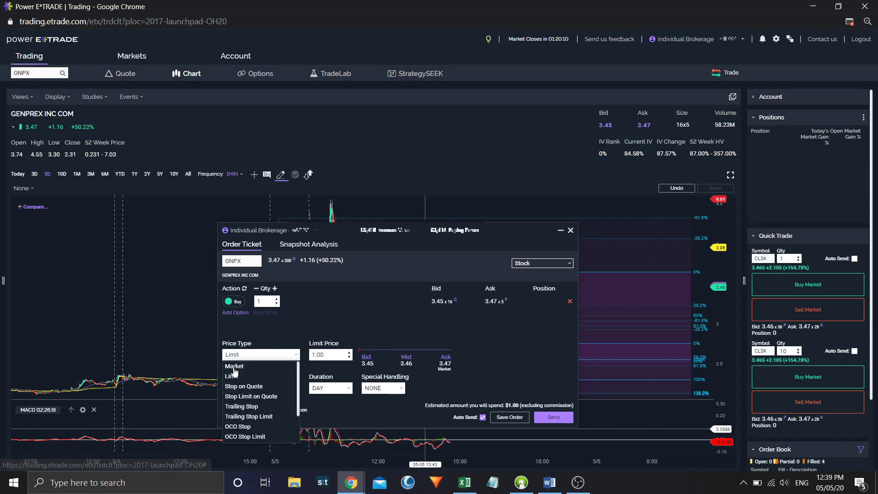
click(234, 366)
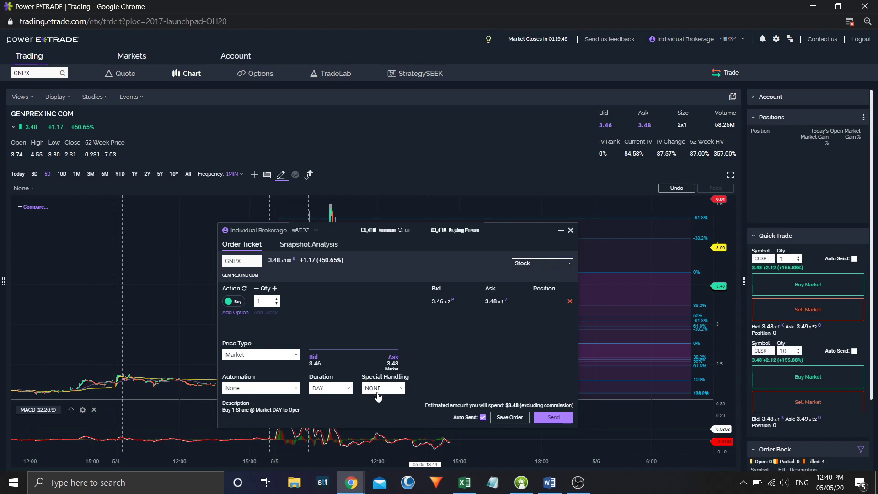
- Try the Good Until Date and EXT durations, then settle the GNPX order on DAY
click(298, 390)
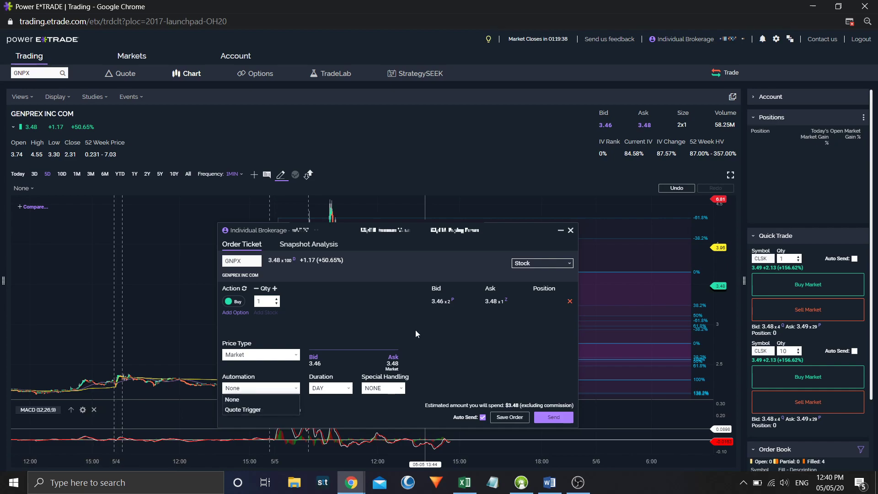
click(336, 388)
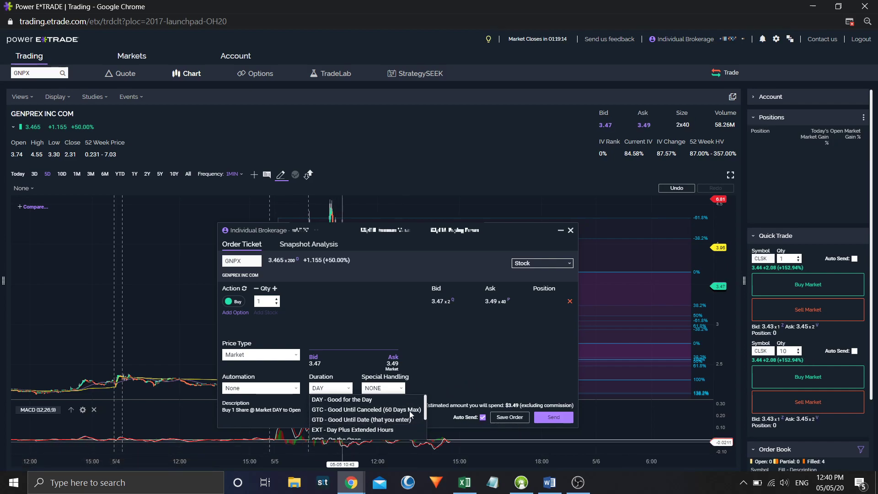
click(336, 419)
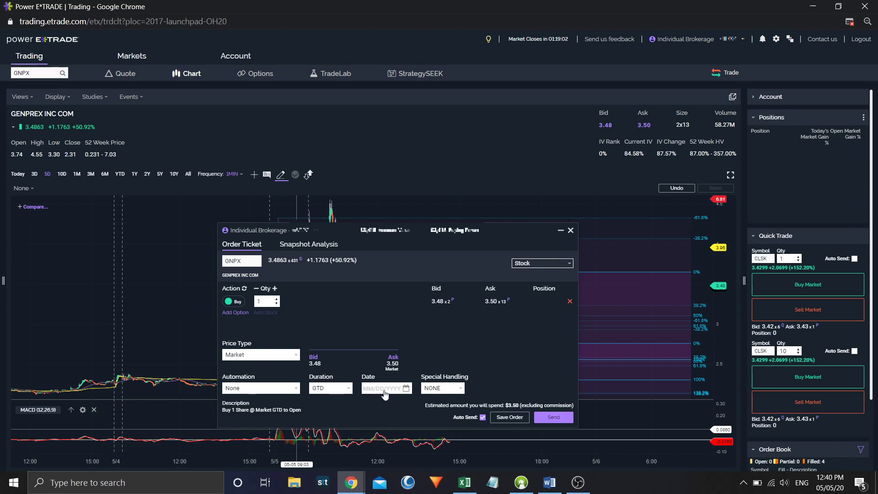
click(349, 388)
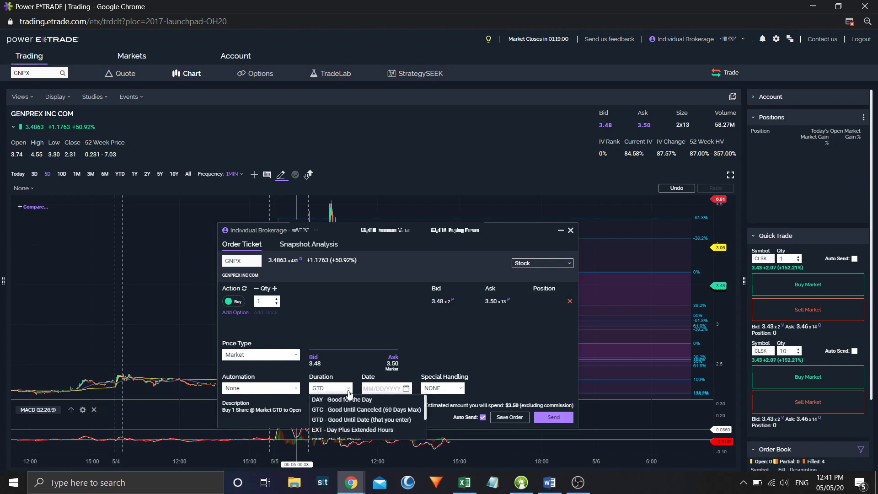
click(338, 429)
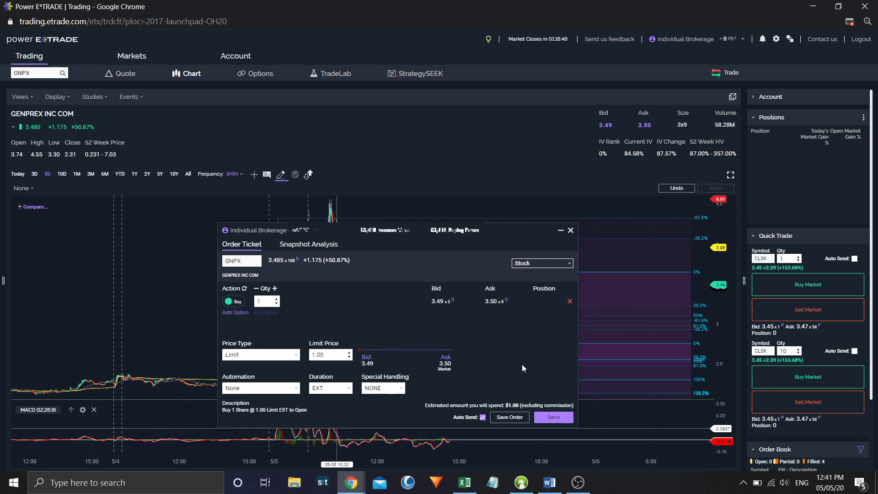
click(349, 393)
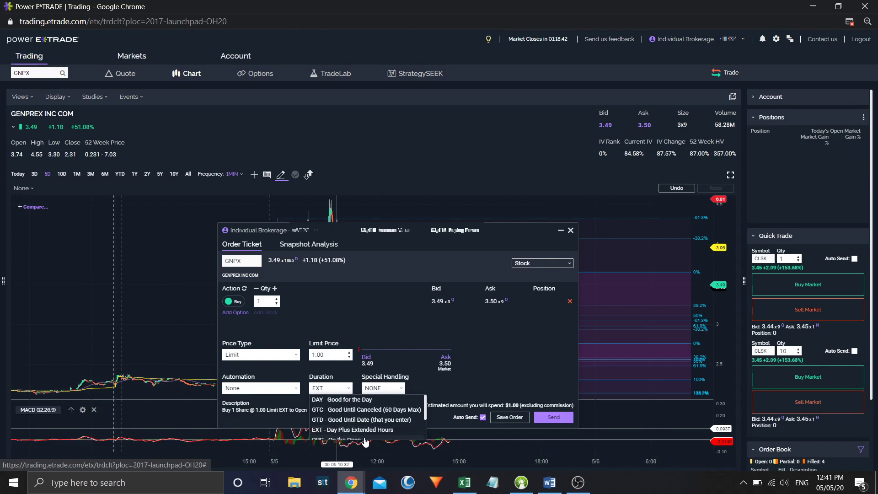
click(534, 357)
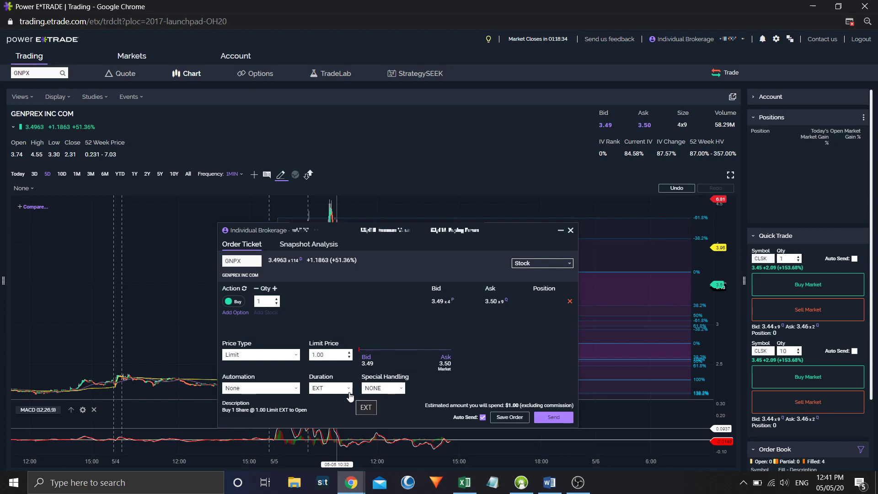
click(328, 389)
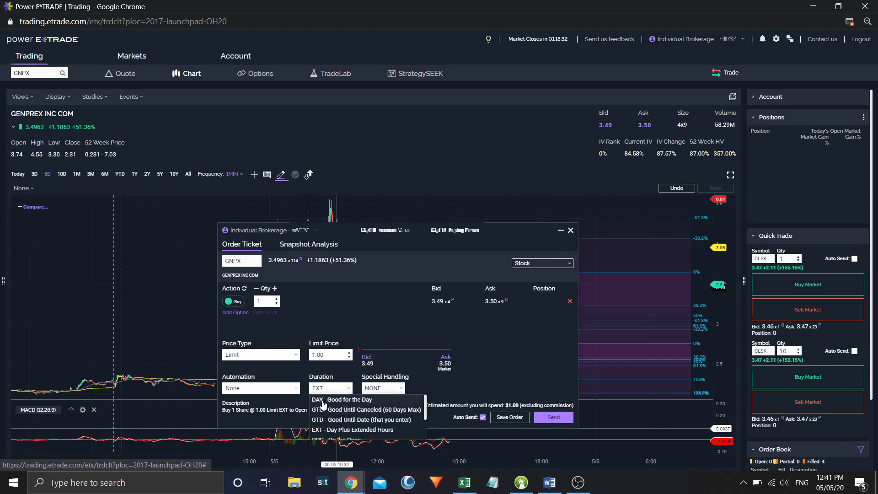
click(329, 397)
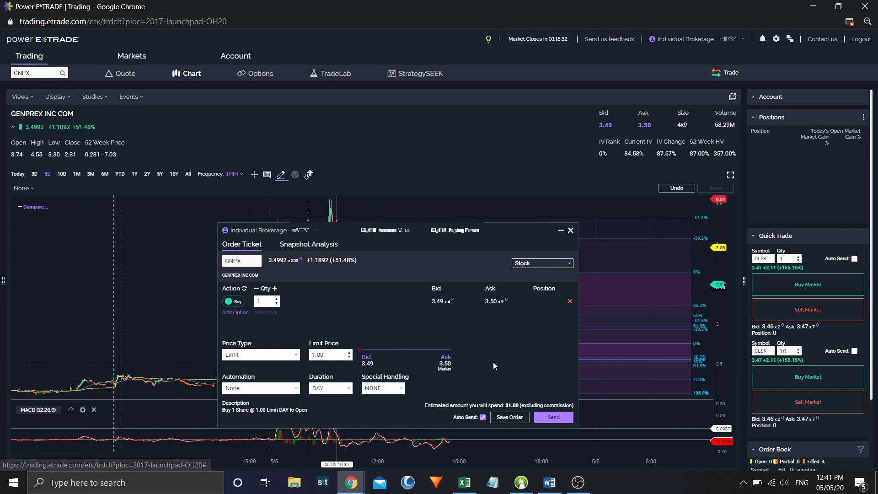
- Check the Special Handling options and leave them on NONE
click(401, 392)
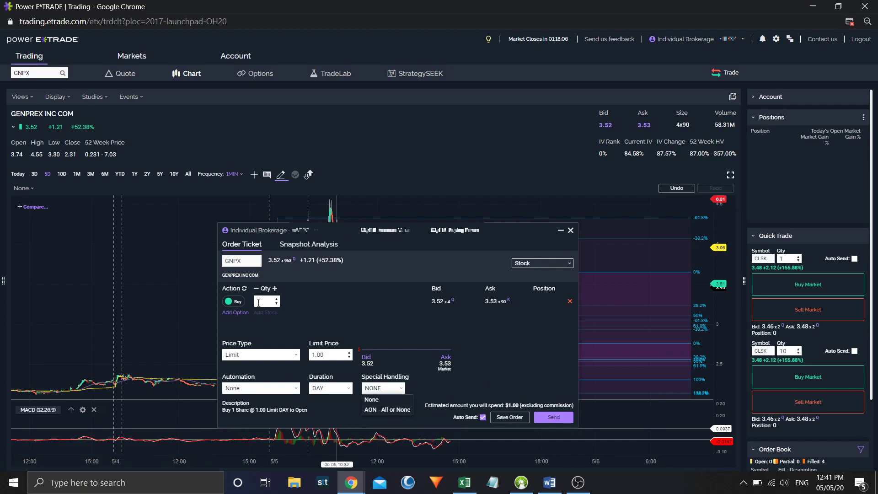
click(520, 350)
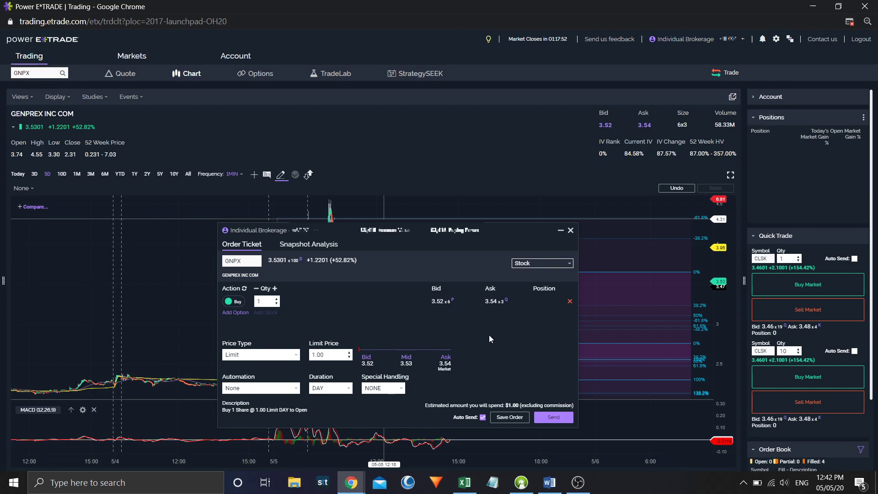
- Toggle Auto Send off, on and off again, then close the GNPX order ticket
click(482, 417)
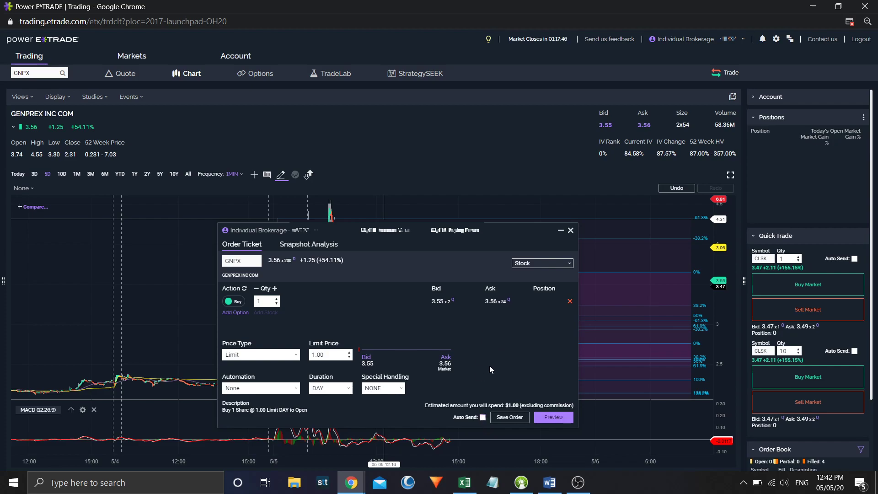
click(483, 417)
click(483, 417)
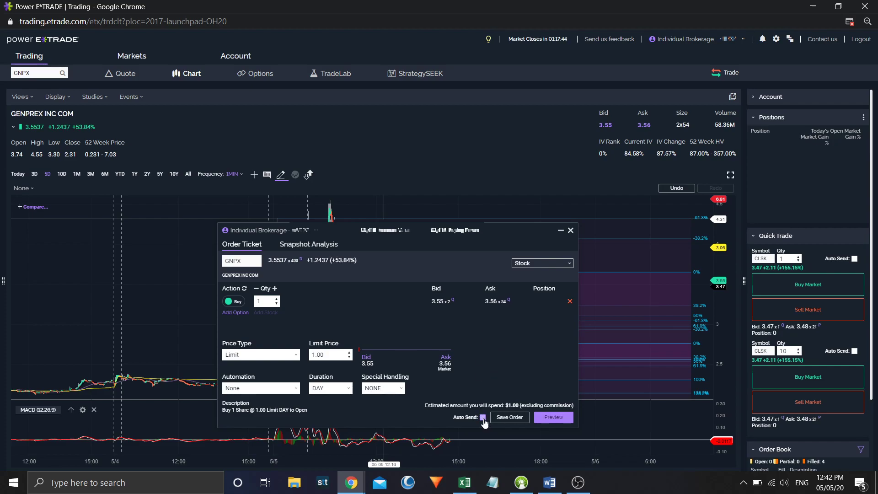
click(571, 231)
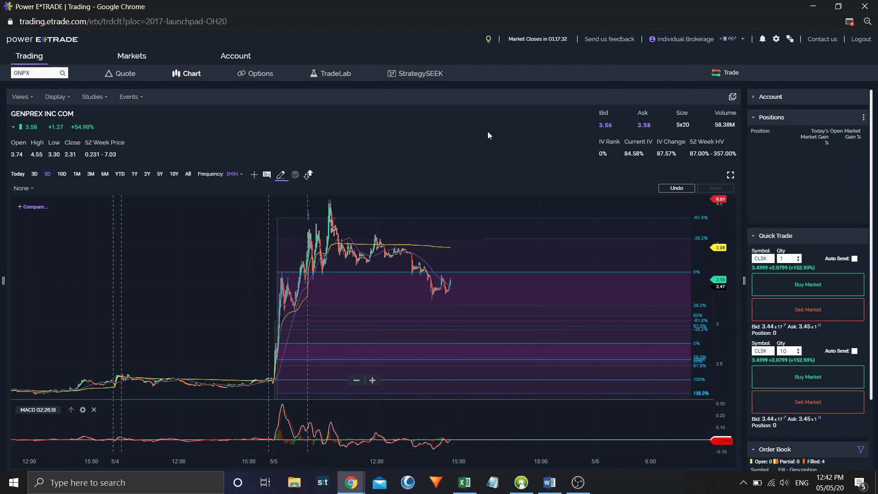
click(643, 126)
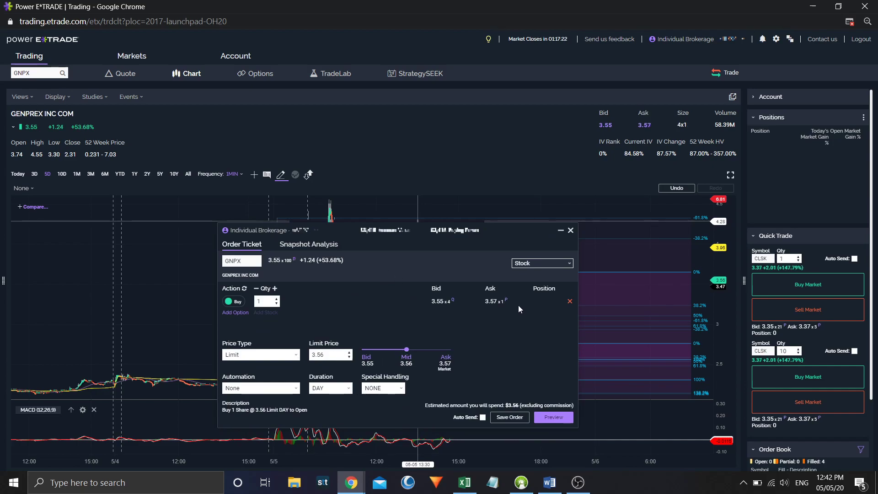
click(571, 231)
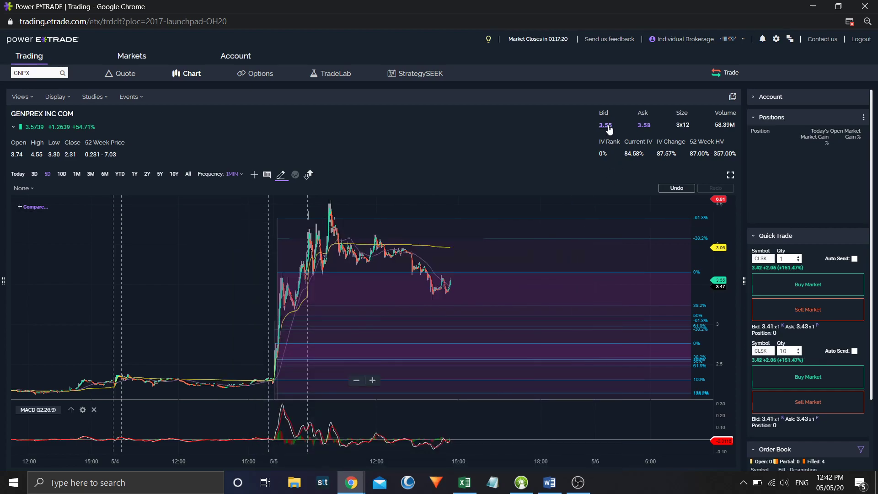
click(606, 126)
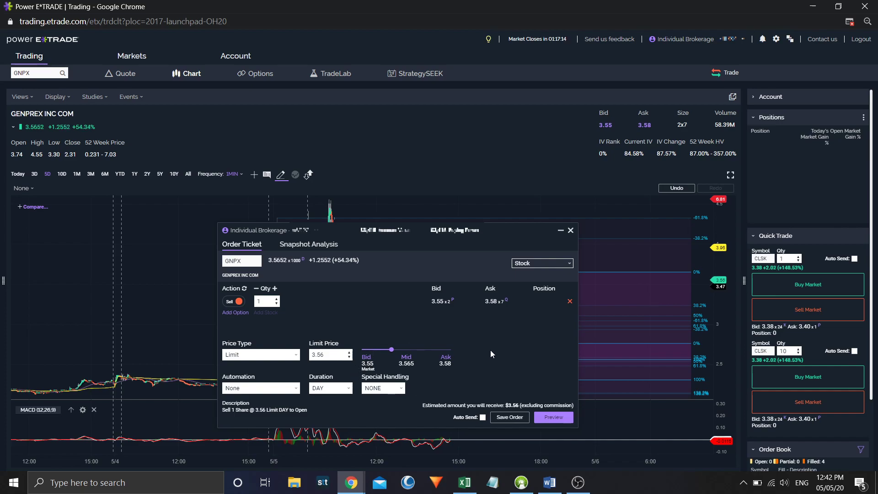
click(570, 231)
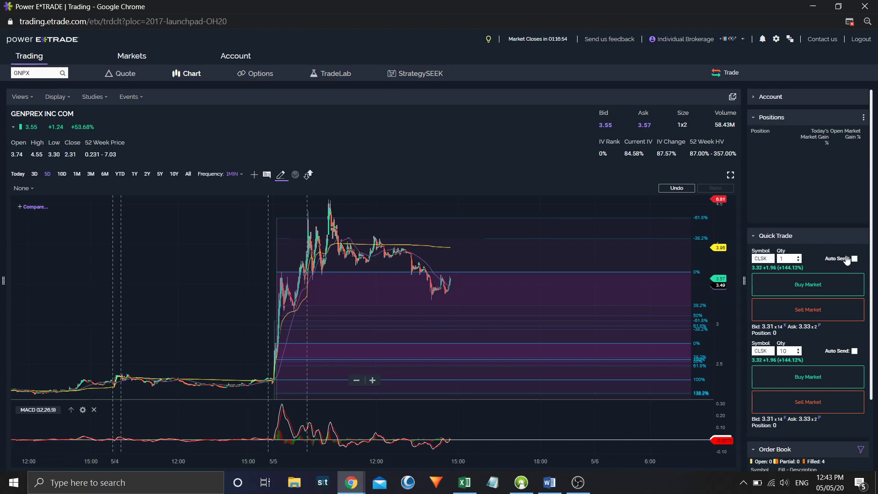
click(807, 285)
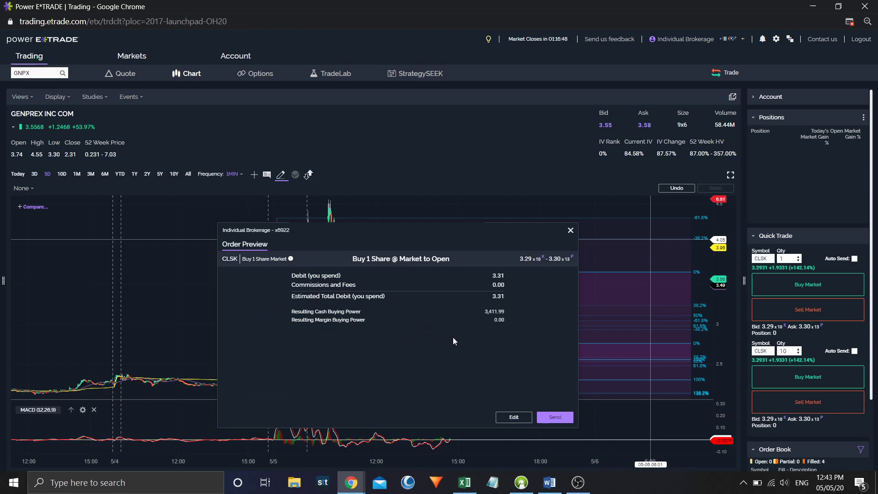
click(569, 230)
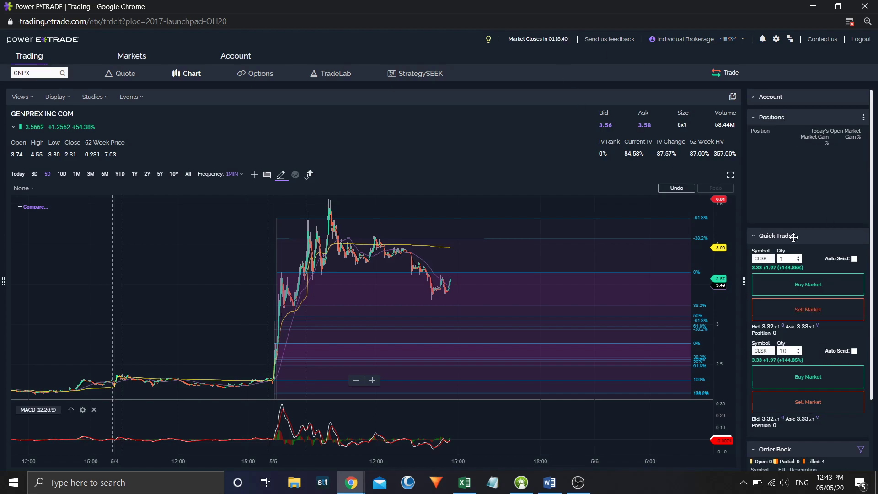
- Replace the Quick Trade widget with a new one placed below Positions, above the Order Book
click(790, 40)
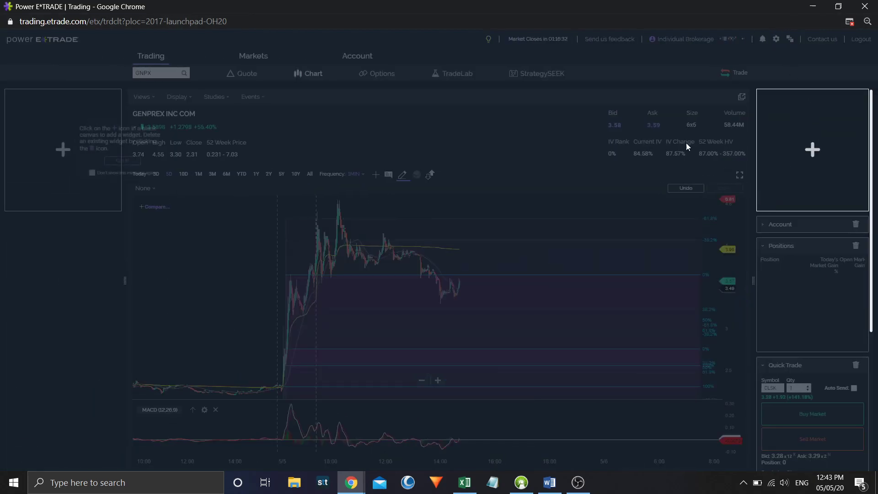
click(856, 365)
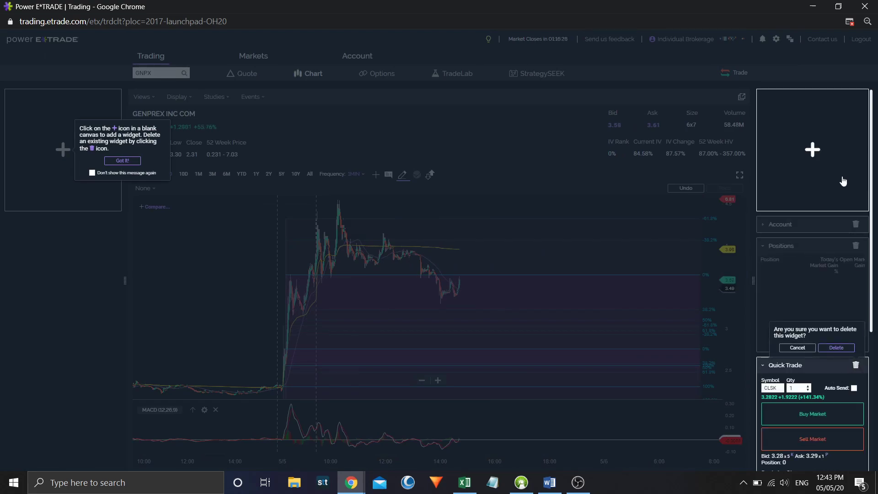
click(836, 348)
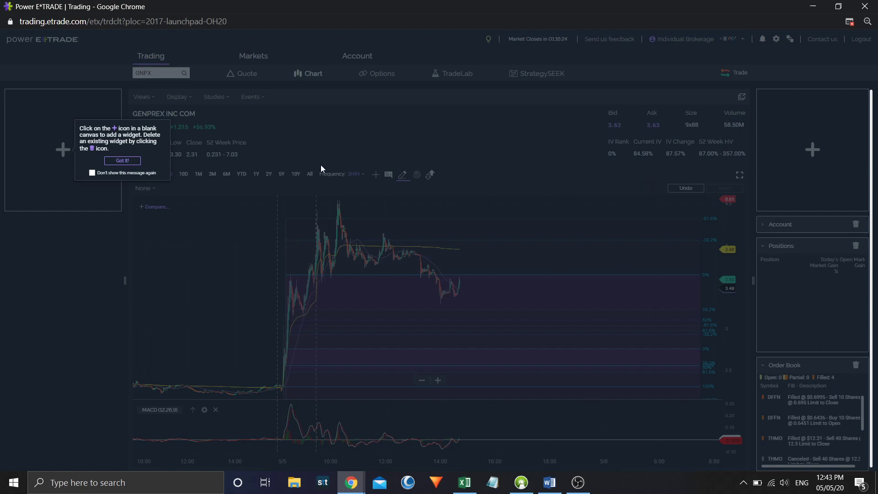
click(827, 155)
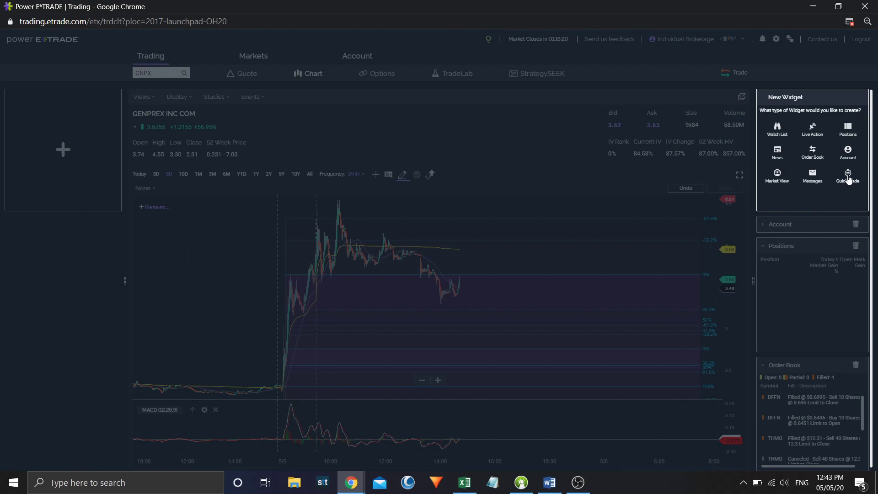
click(847, 179)
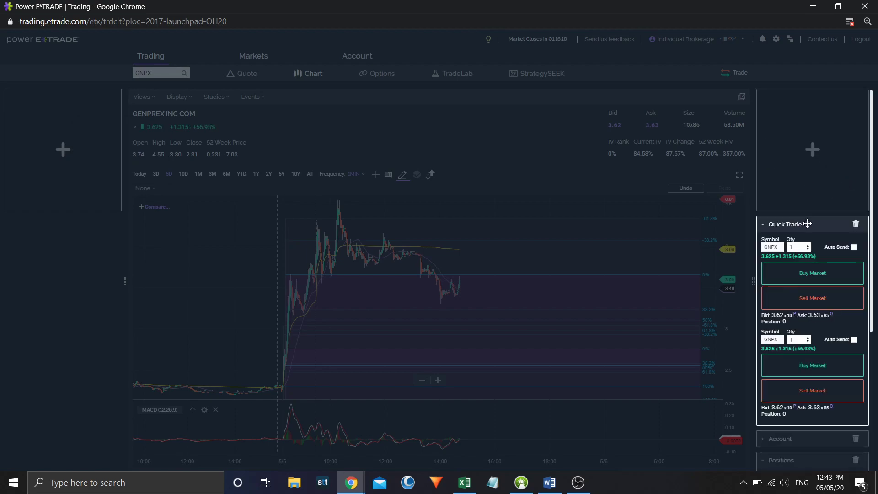
drag(806, 223, 807, 366)
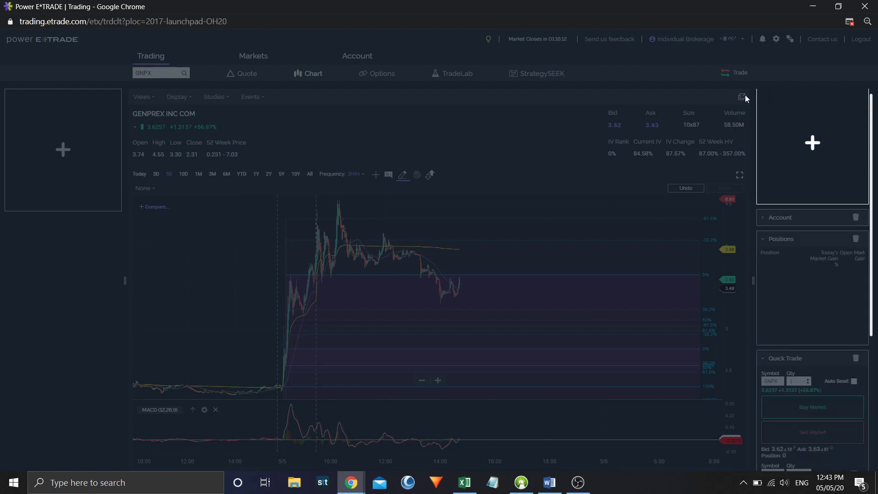
click(790, 39)
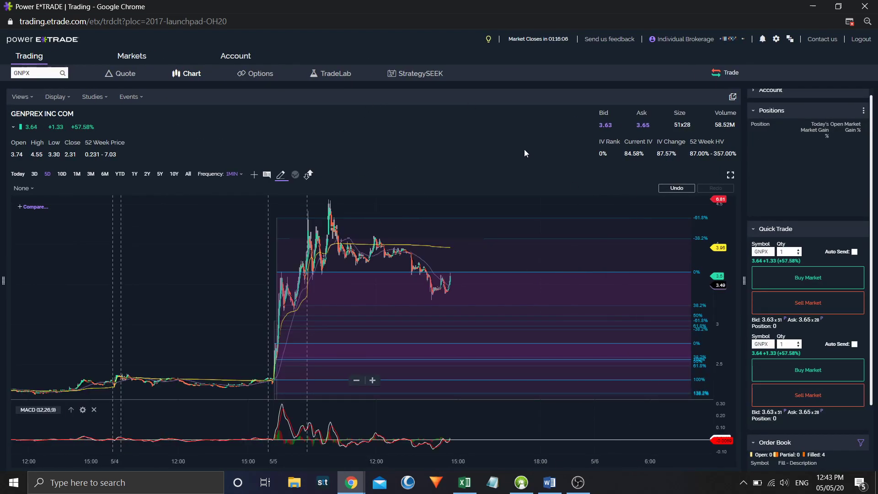
- Review the Equities default trade quantity, clear the entry, and save the Trade Quantities settings
click(777, 40)
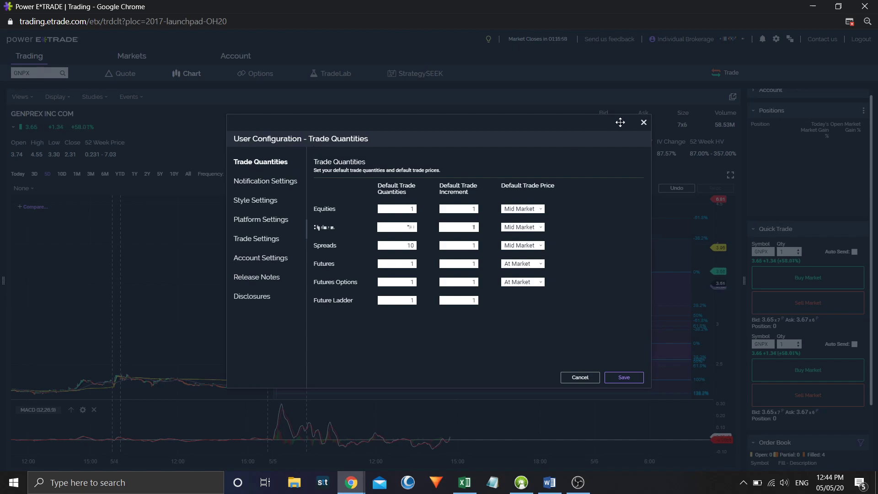
click(643, 123)
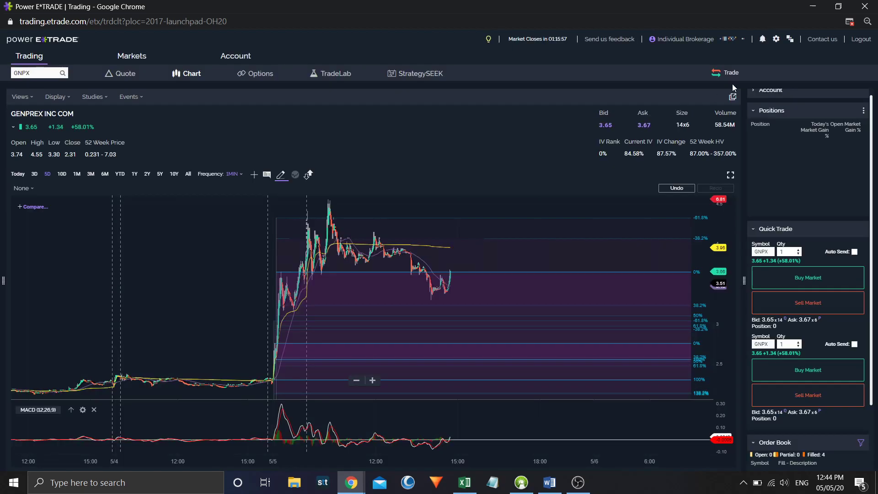
click(775, 41)
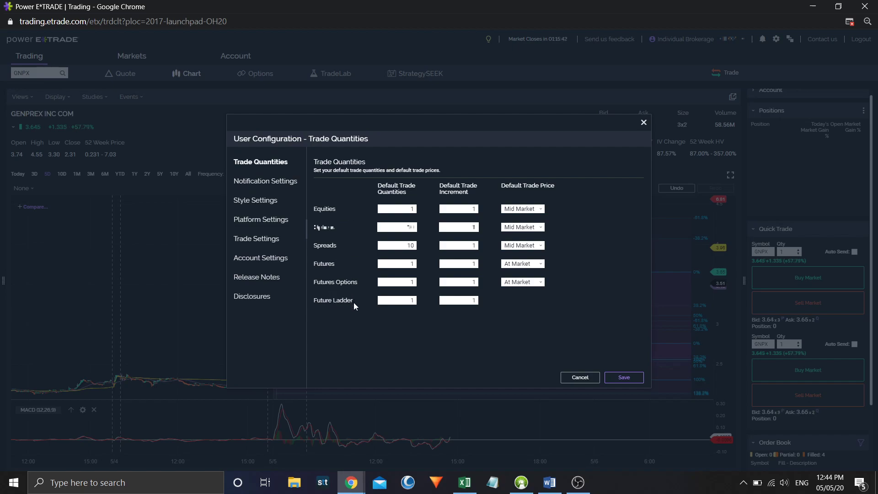
click(405, 209)
text(00000000)
key(BackSpace)
key(BackSpace)
key(BackSpace)
key(BackSpace)
key(BackSpace)
key(BackSpace)
key(BackSpace)
key(BackSpace)
key(BackSpace)
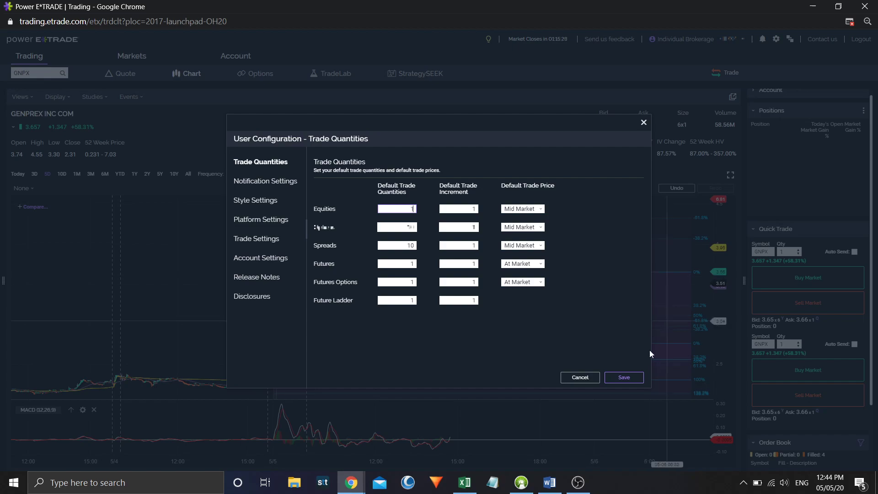
click(617, 378)
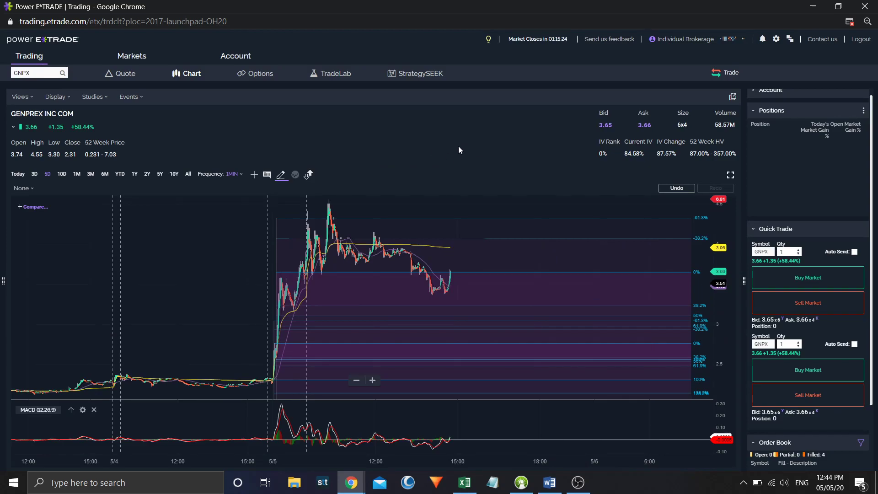
- Minimize the Power E*TRADE window to bring up the TradeCaster home page in Chrome
click(812, 8)
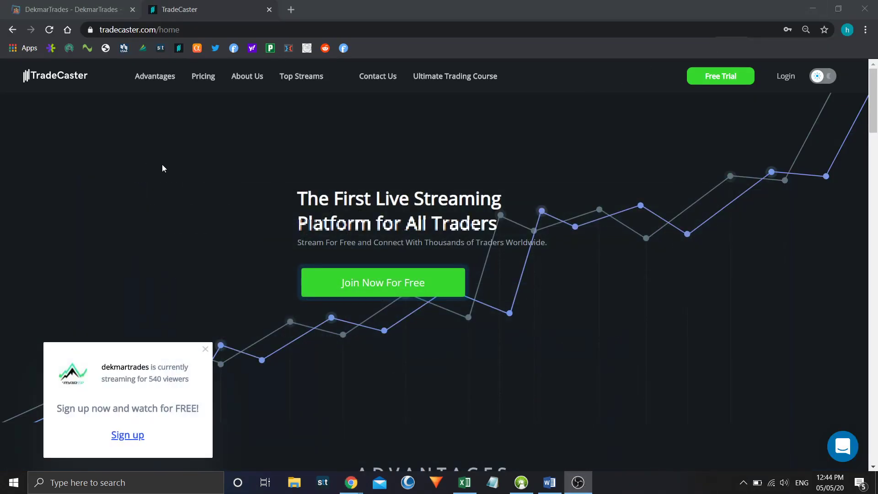